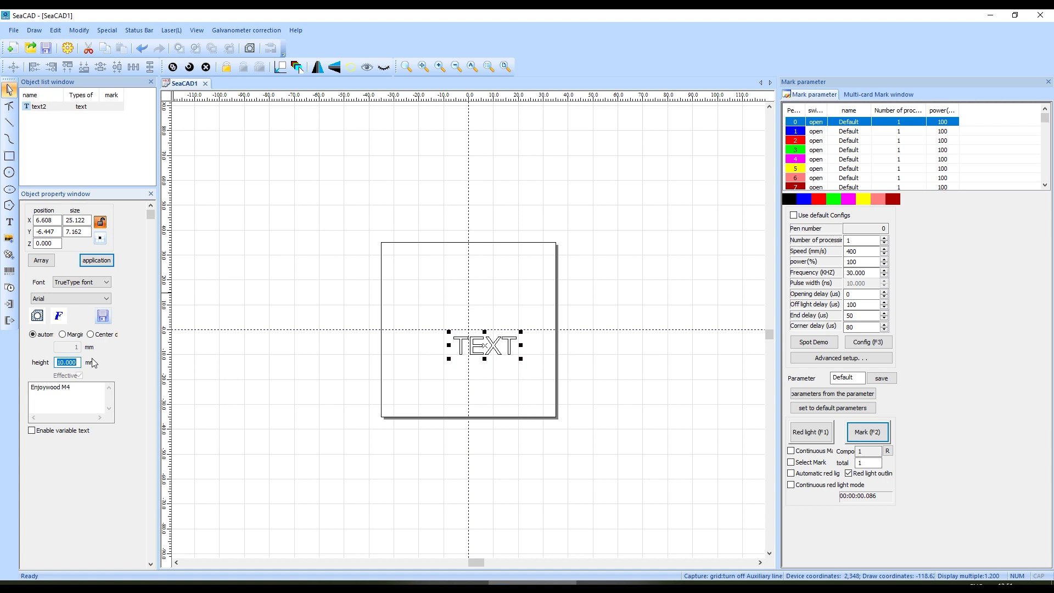
type("4")
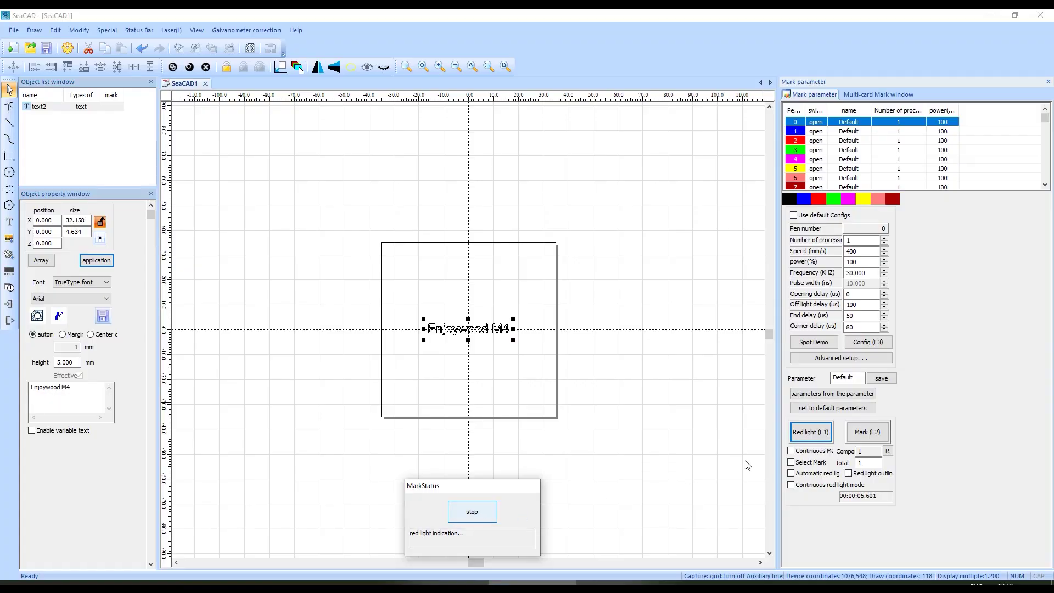
key("Escape")
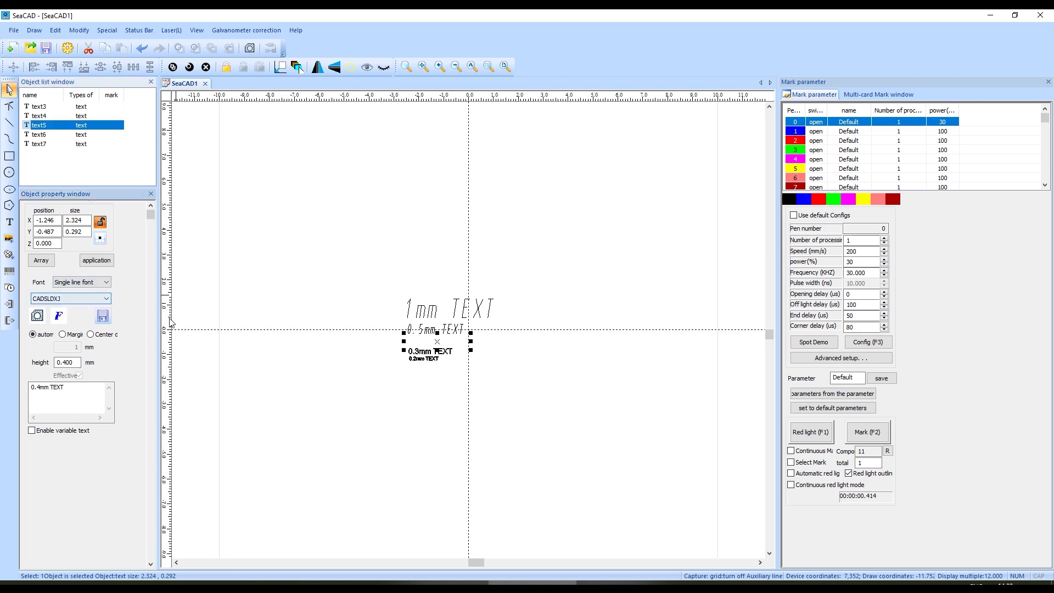
Step: Give the 0.4, 0.3 and 0.2 mm test texts the Single line font 斜体西文
left_click(106, 298)
left_click(50, 440)
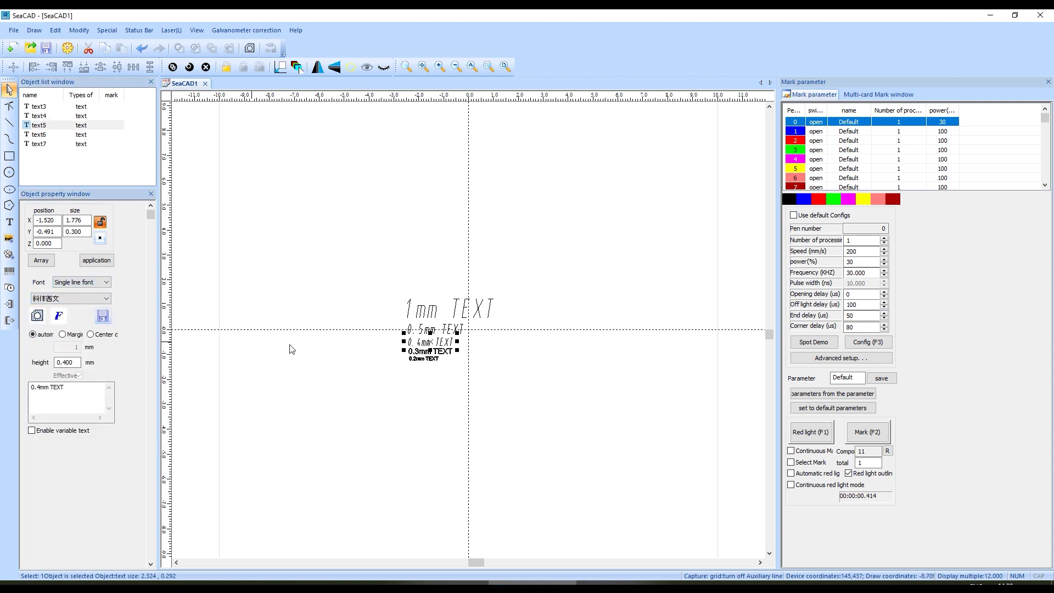
scroll(387, 375, "up", 3)
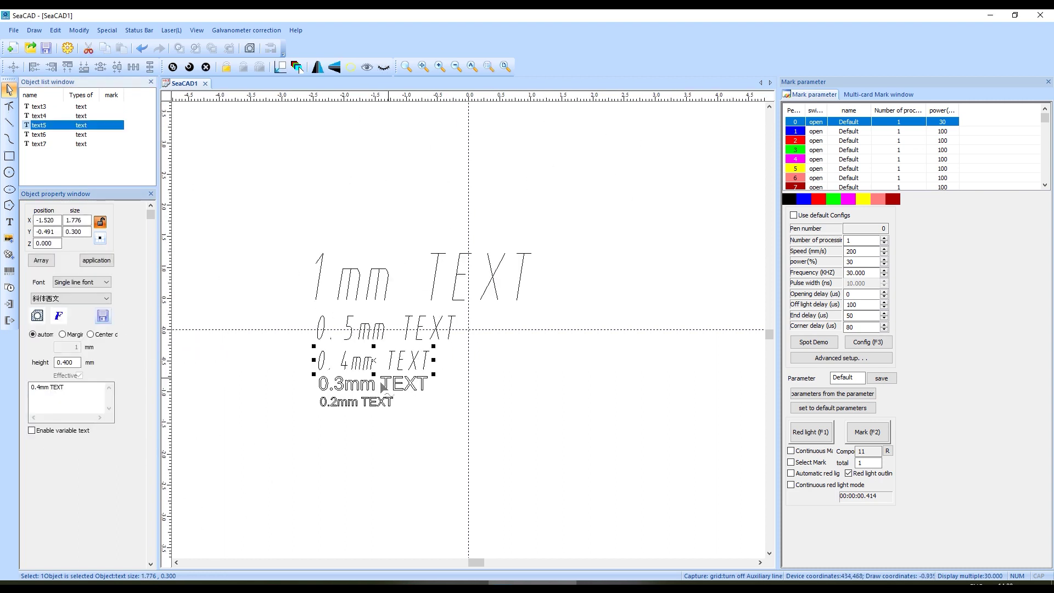
left_click(78, 300)
left_click(66, 300)
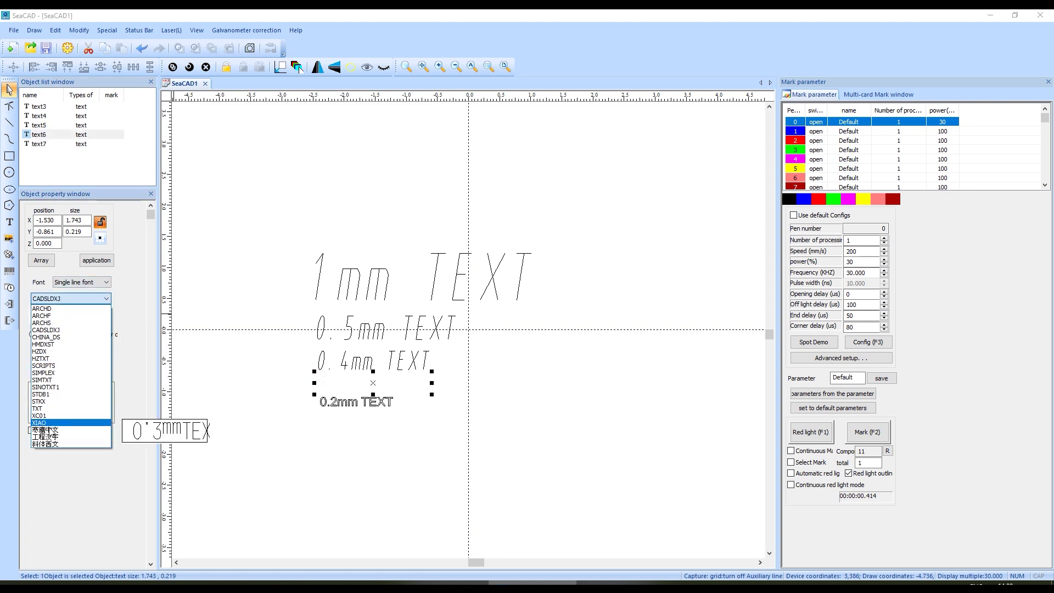
left_click(48, 443)
left_click(362, 406)
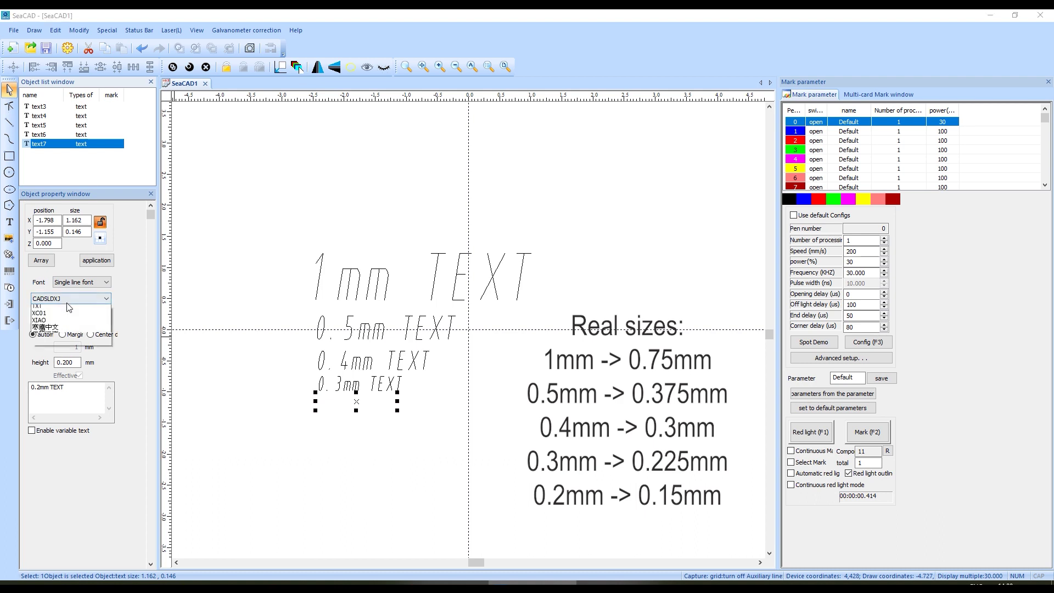
left_click(51, 445)
left_click(336, 400)
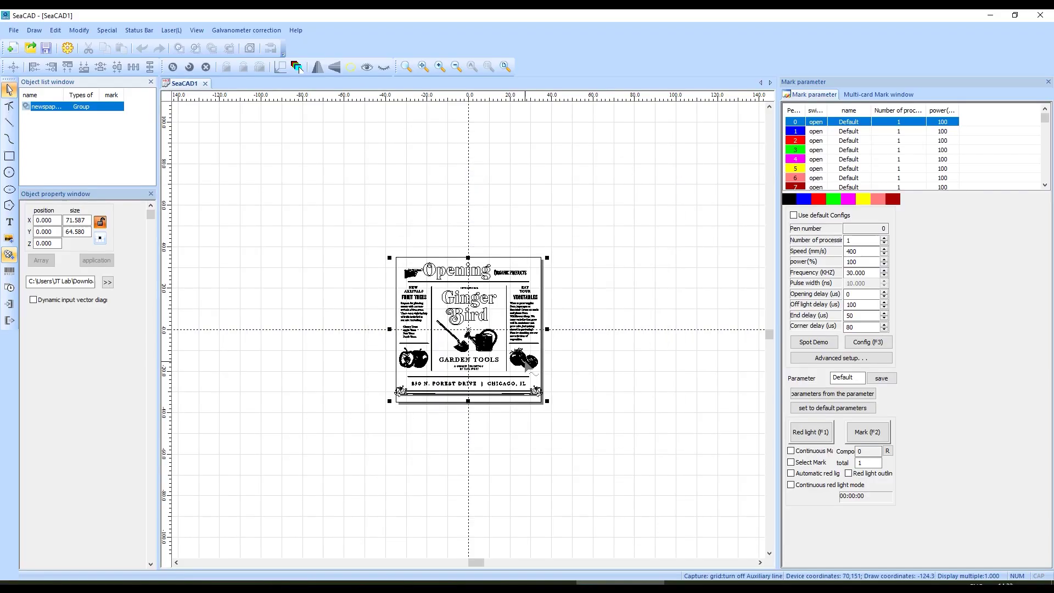
scroll(569, 395, "up", 1)
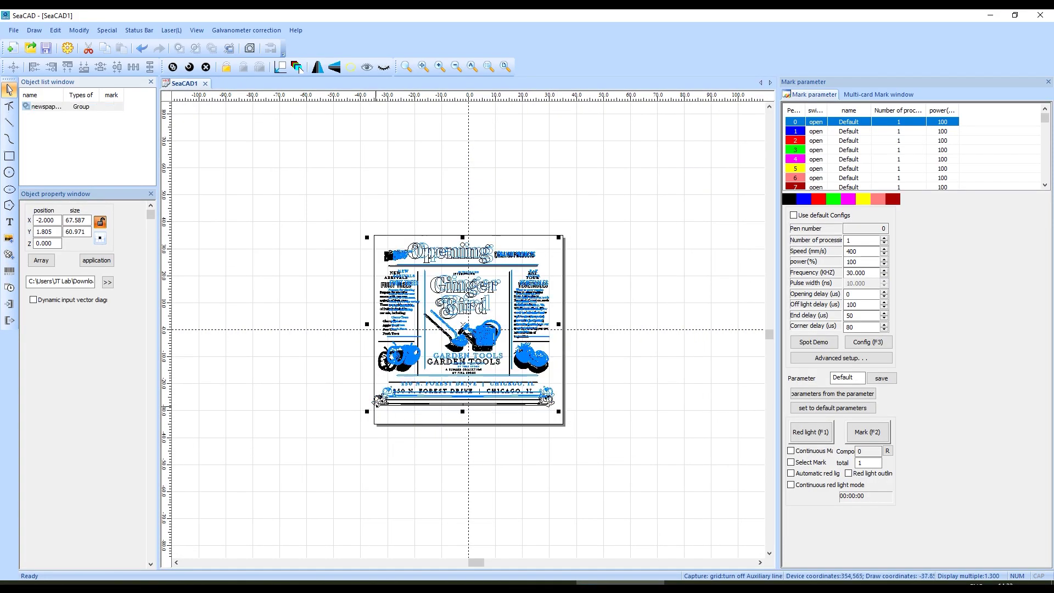
left_click(612, 404)
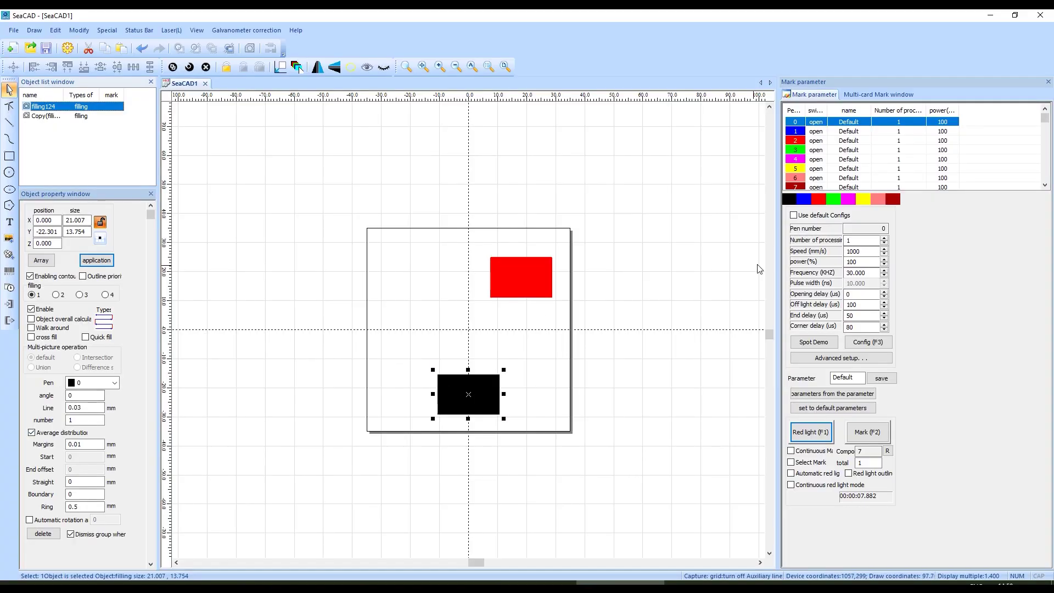
Step: Set the black rectangle's speed to 1000 mm/s and the red one's to 4000 mm/s
double_click(854, 251)
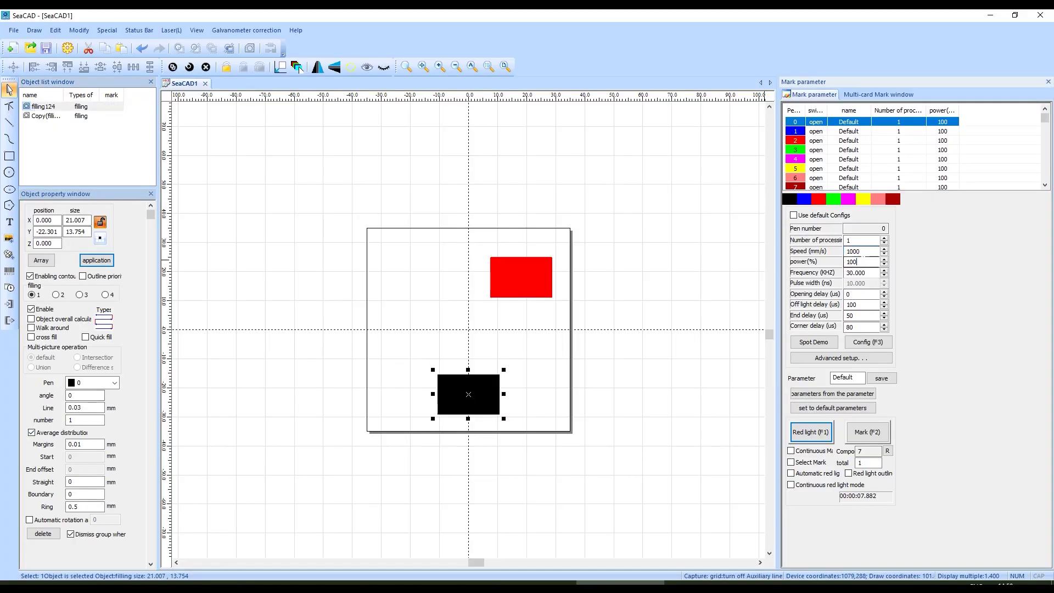
left_click(532, 270)
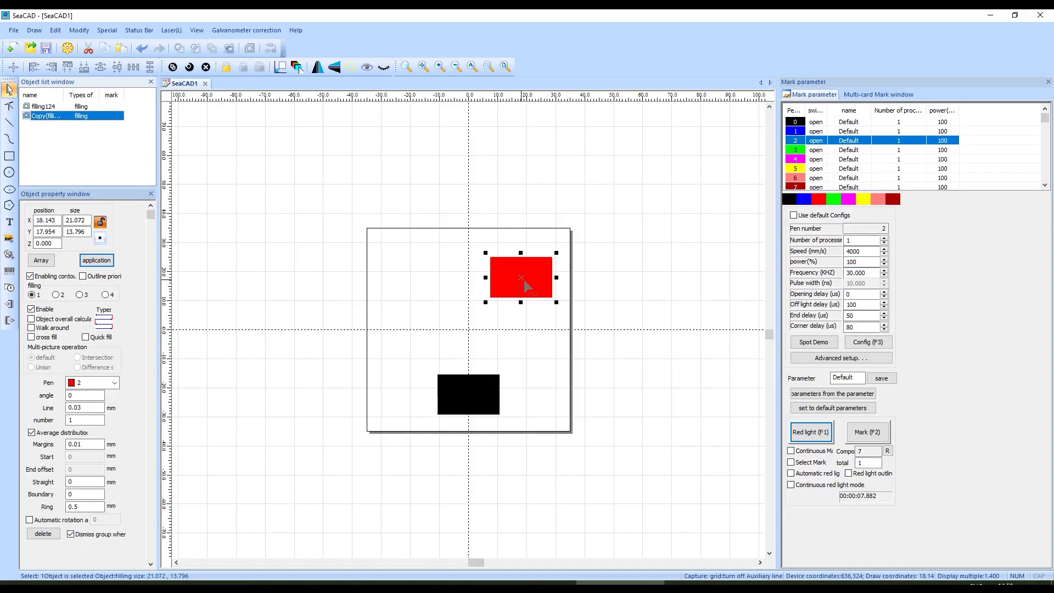
double_click(853, 251)
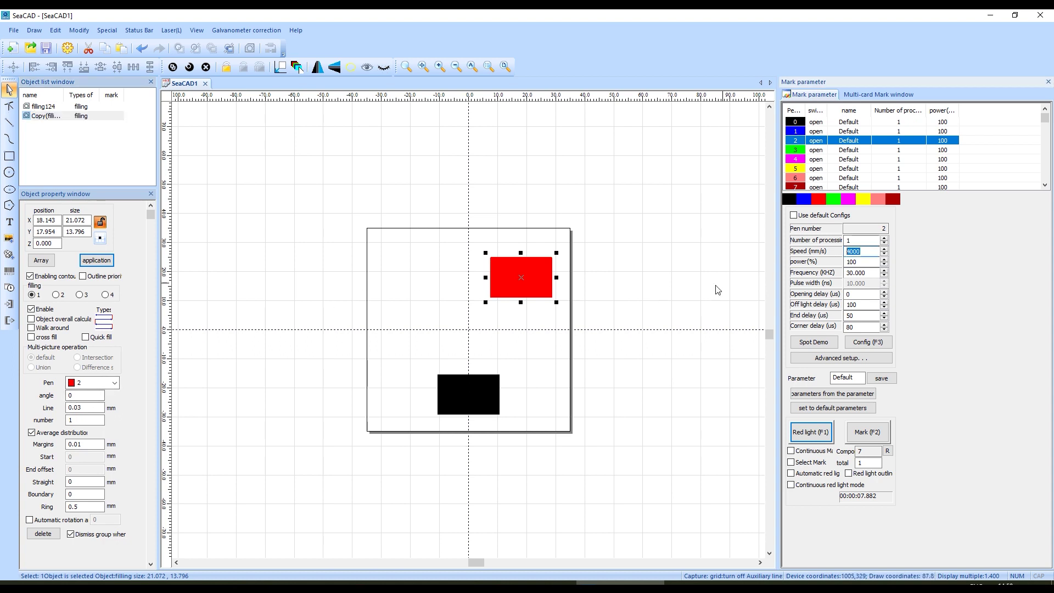
Step: Centre the red and black filled rectangles on the page origin
left_click(280, 66)
key("Tab")
left_click(280, 67)
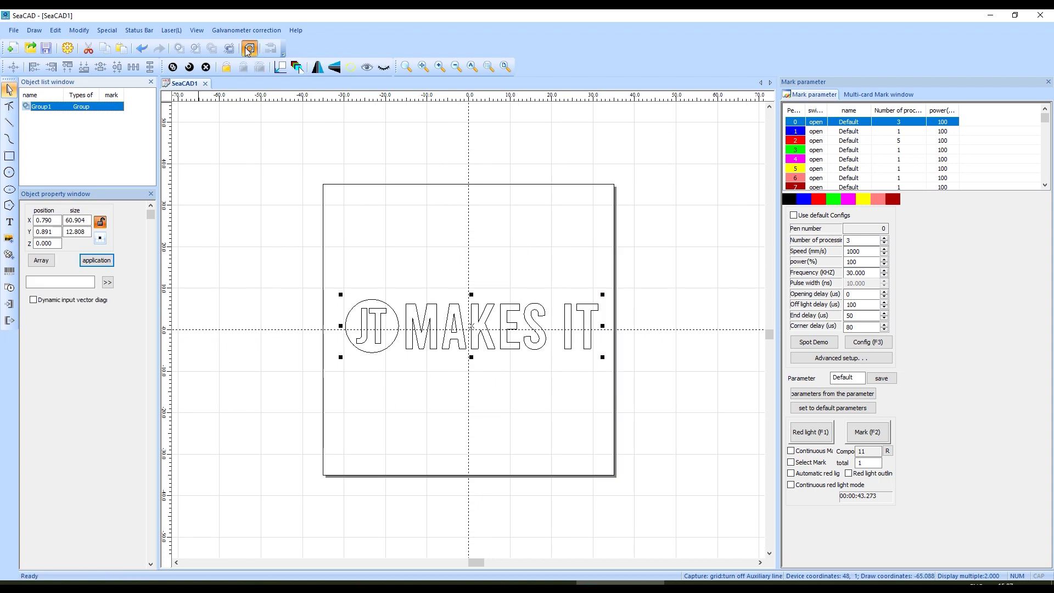
Step: Apply a solid cross-hatch fill to the JT MAKES IT logo group
left_click(248, 52)
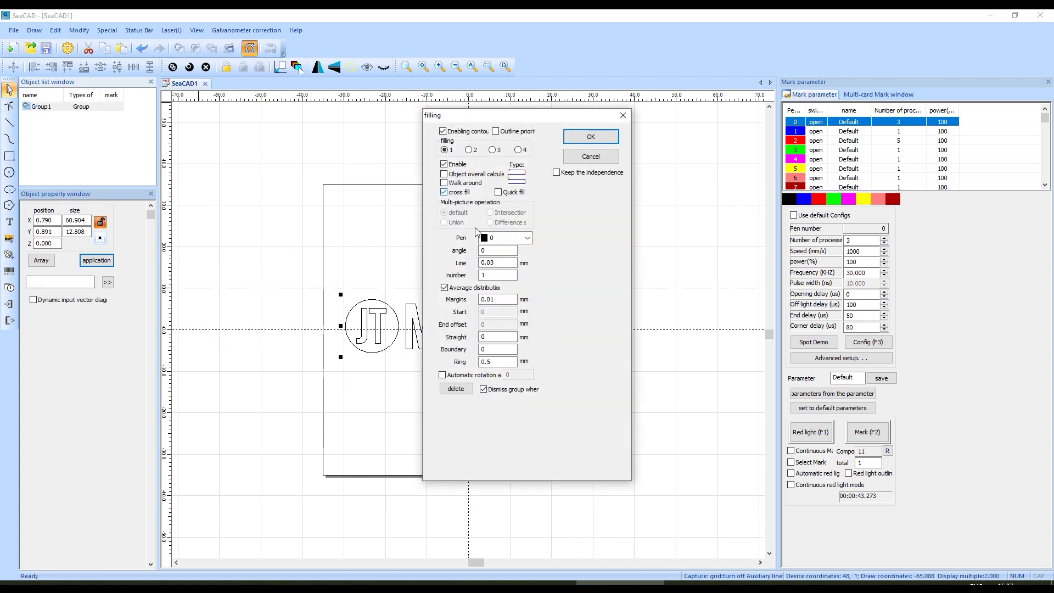
left_click(577, 140)
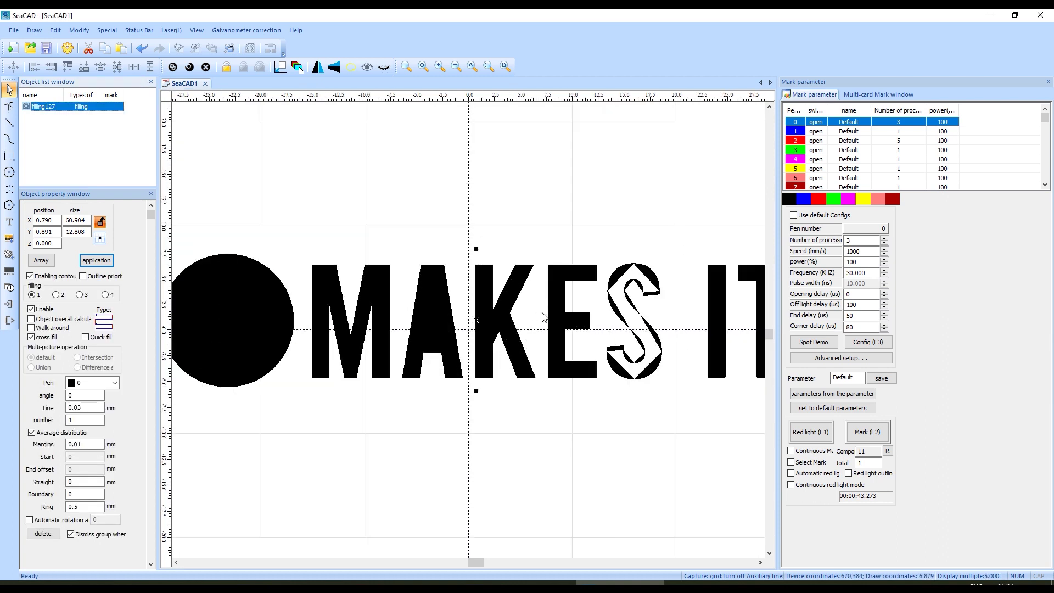
Step: Break the logo into curves and auto-connect them with a 0 mm pitch
left_click(582, 250)
scroll(517, 274, "up", 1)
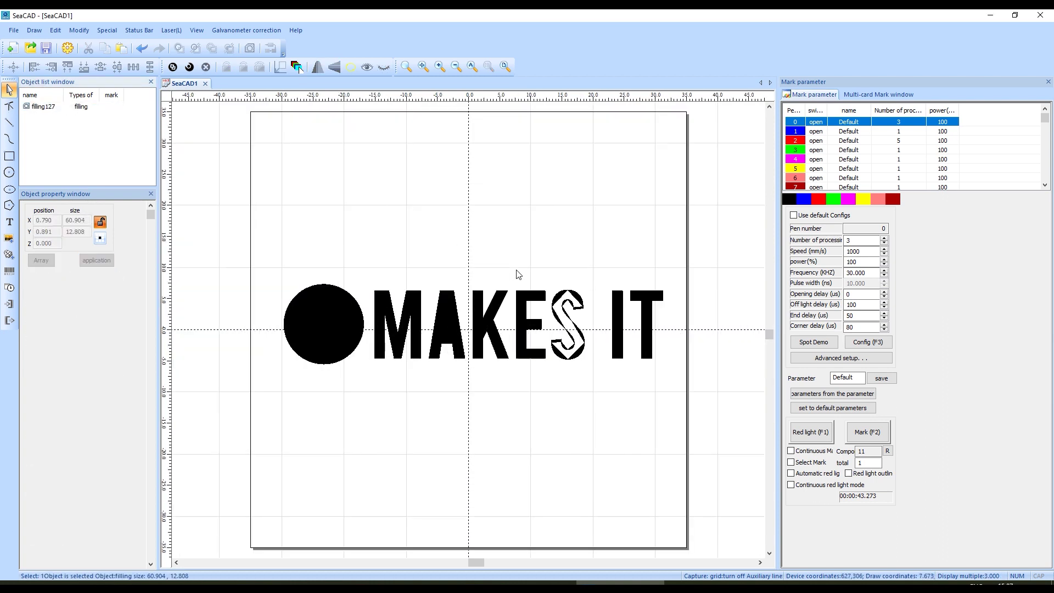
left_click(43, 106)
key("ctrl+k")
left_click(79, 30)
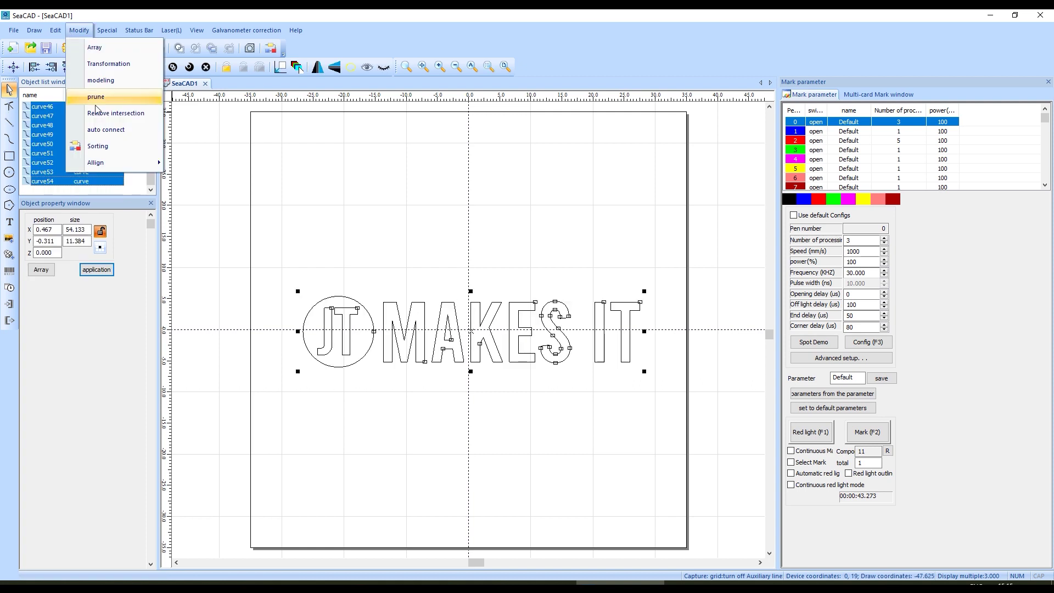
left_click(128, 134)
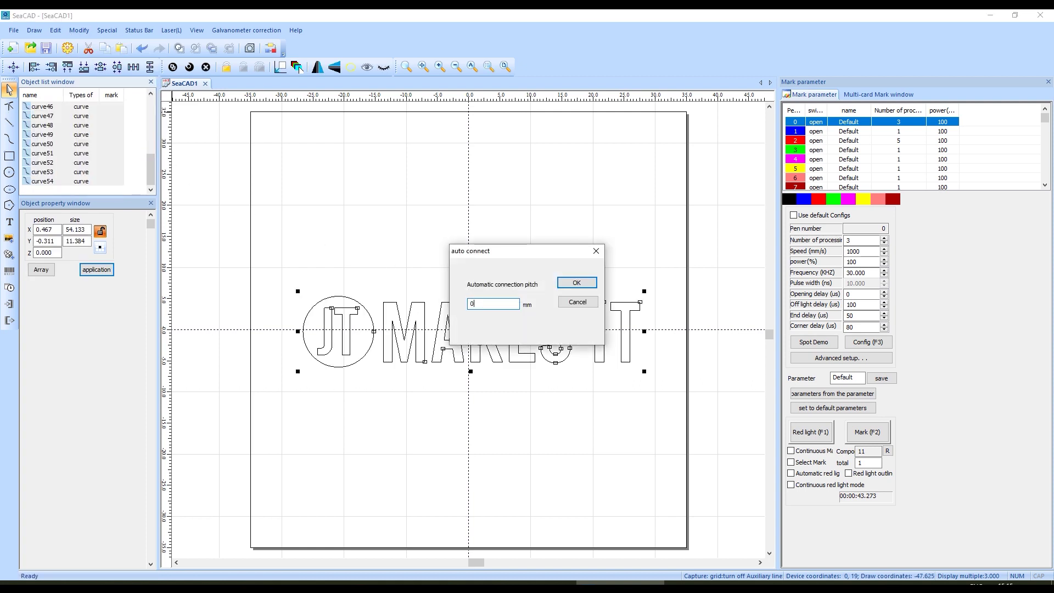
left_click(576, 282)
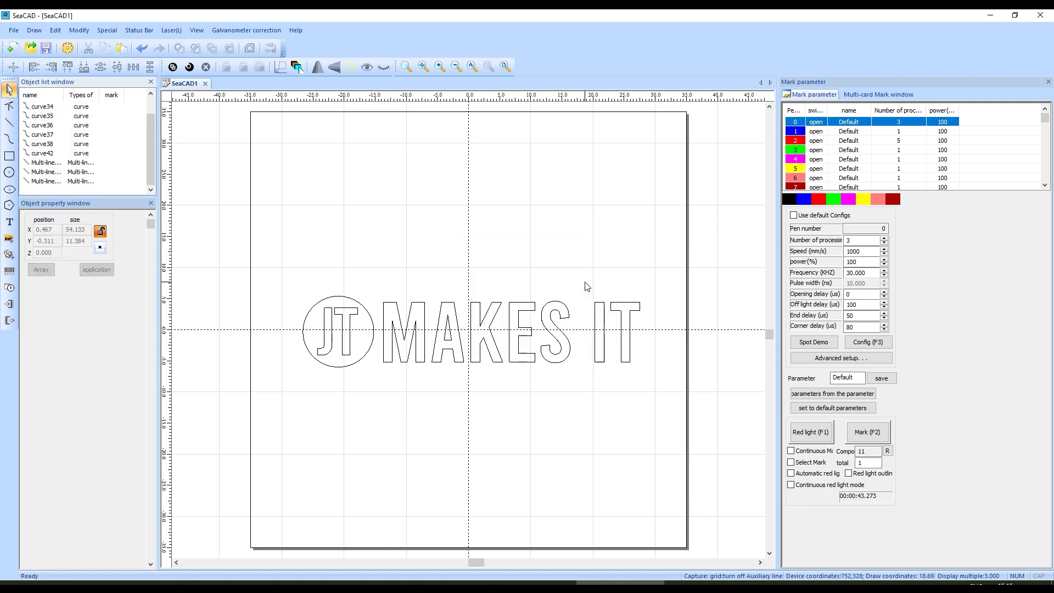
Step: Fill all the logo curves, then undo the fill to restore the outlines
left_click_drag(281, 272, 664, 410)
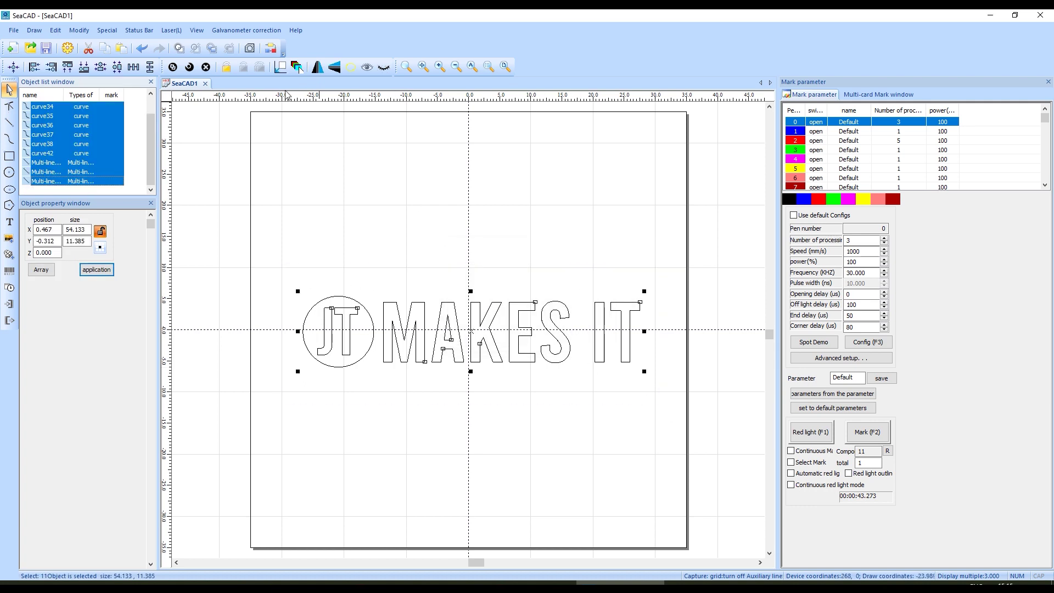
left_click(249, 47)
left_click(583, 137)
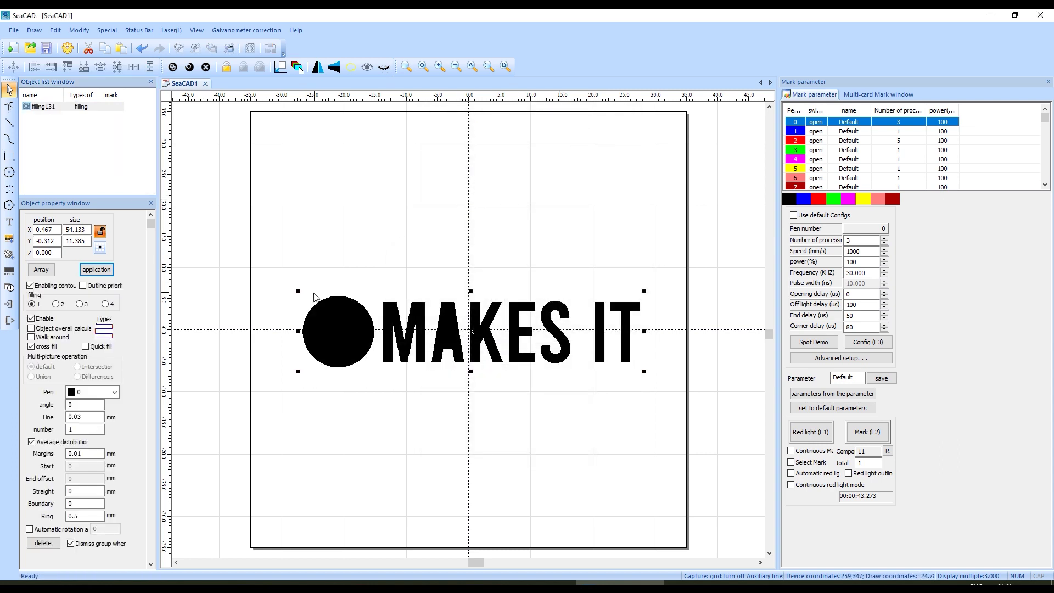
left_click(290, 291)
key("ctrl+z")
Step: Refill the logo with JT showing inside the circle, and set processing passes to 1
left_click_drag(646, 410, 297, 274)
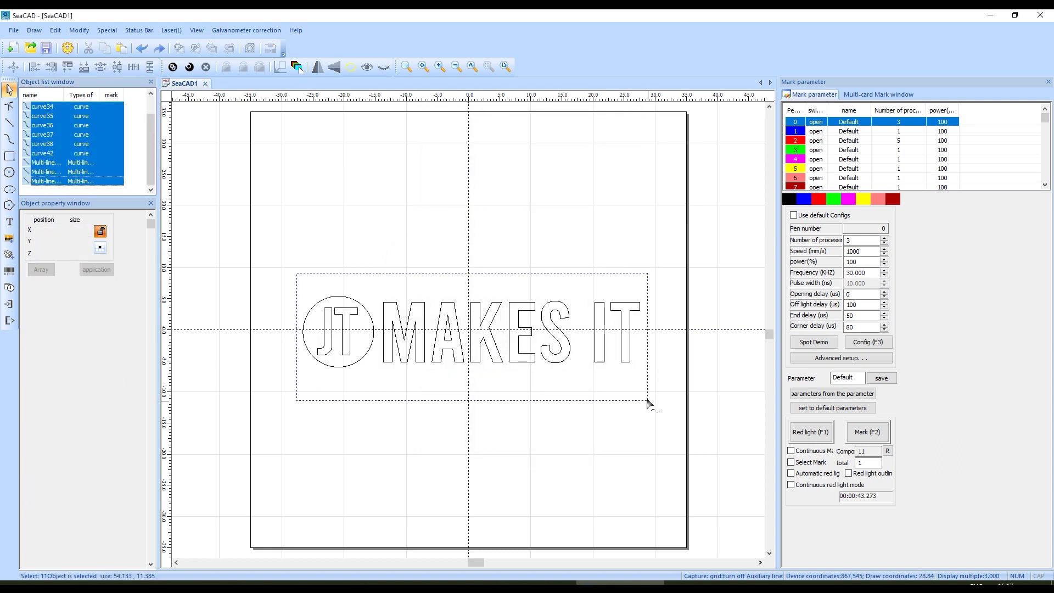
left_click(249, 51)
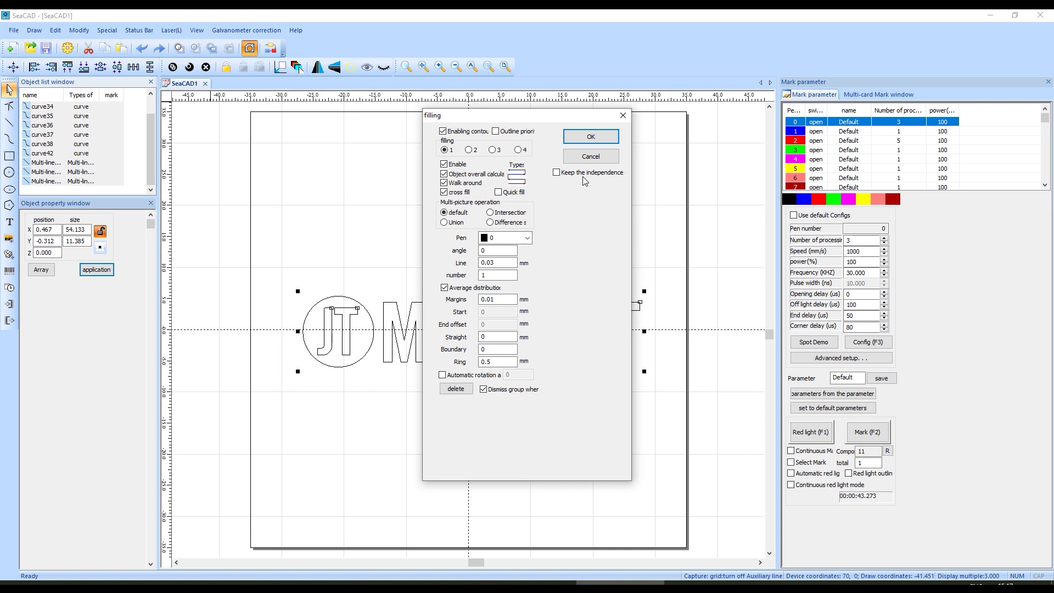
left_click(590, 137)
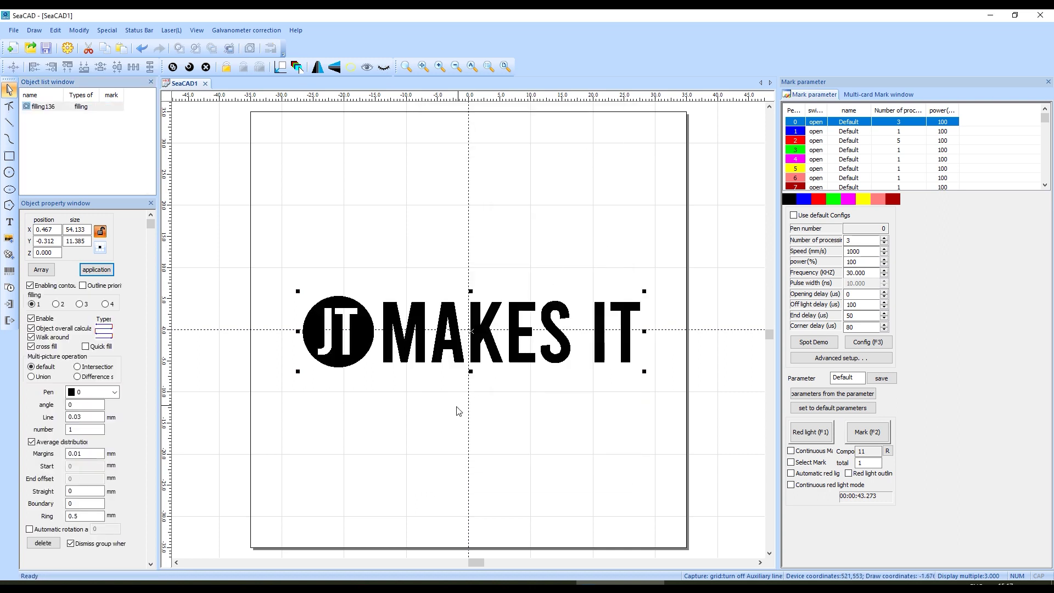
double_click(861, 239)
type("1")
key("Tab")
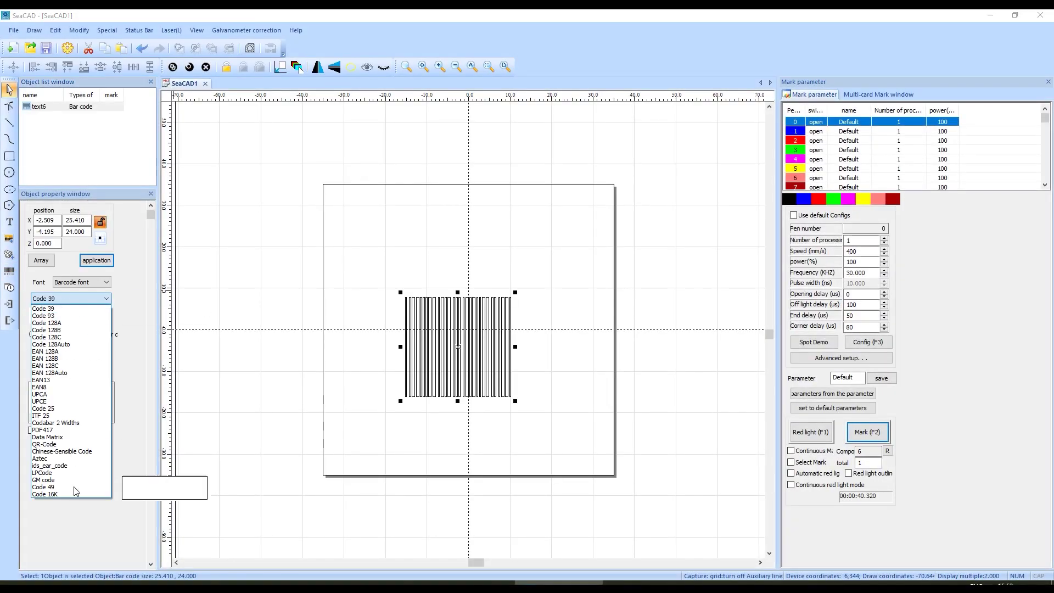
Step: Switch the barcode type to QR-Code and give it a solid hatch fill
key("Escape")
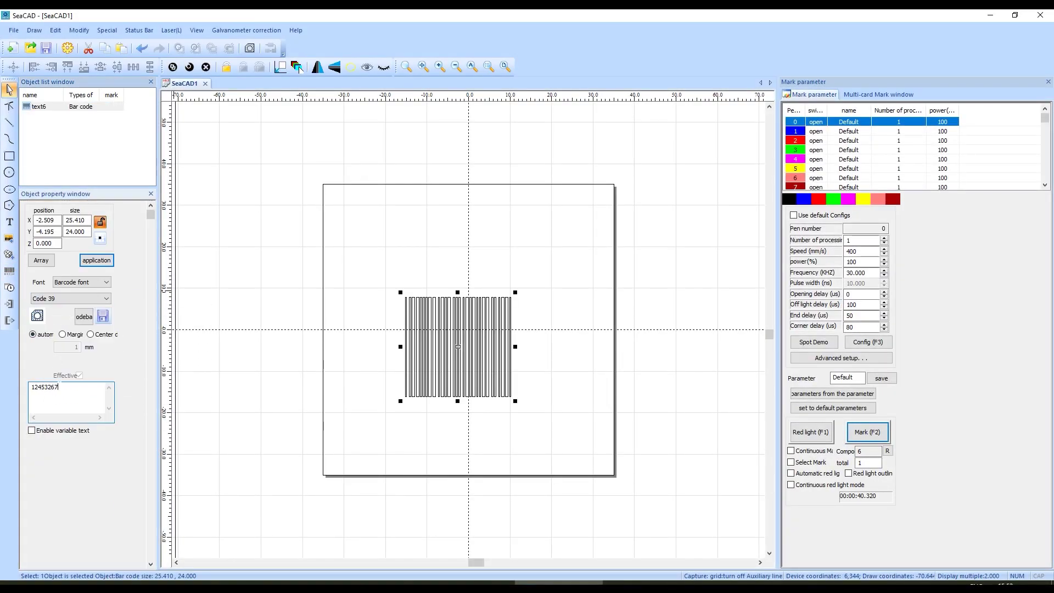
left_click(97, 260)
left_click(62, 298)
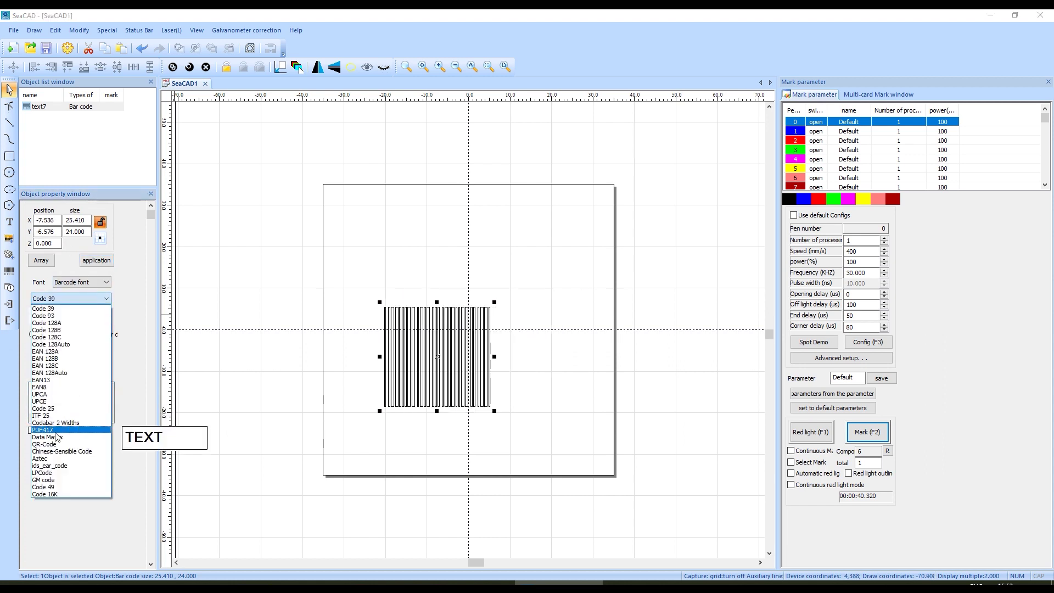
left_click(52, 445)
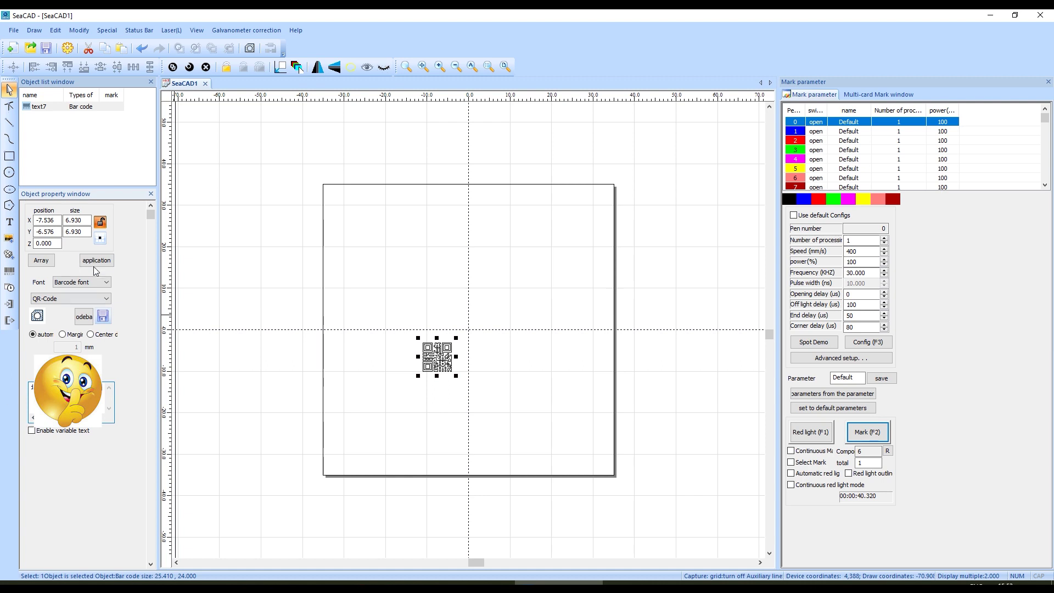
left_click(250, 48)
left_click(586, 137)
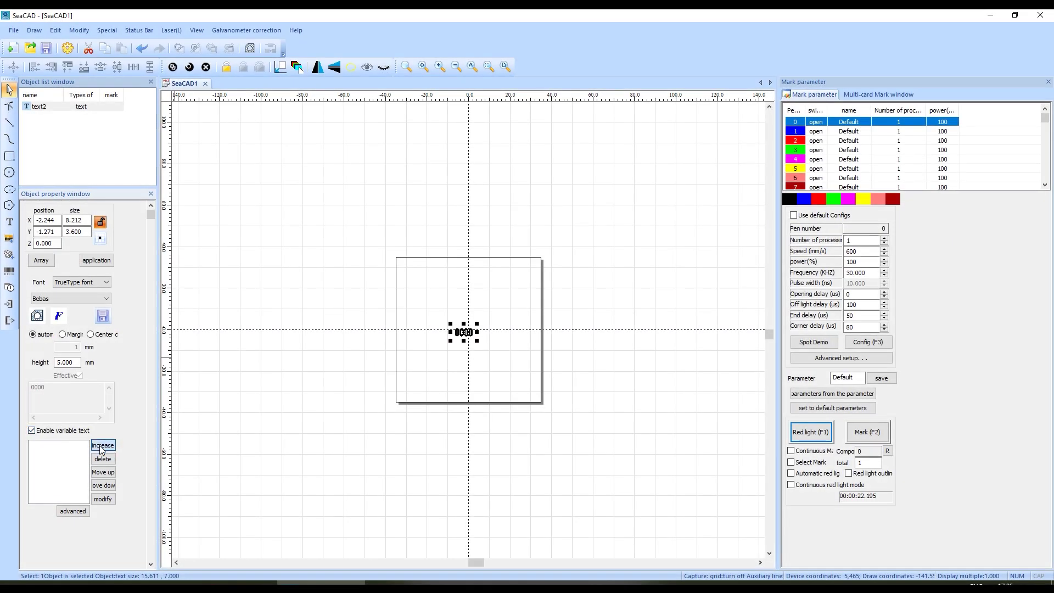
Step: Add a serial-number element to the 0000 text's variable text
left_click(102, 446)
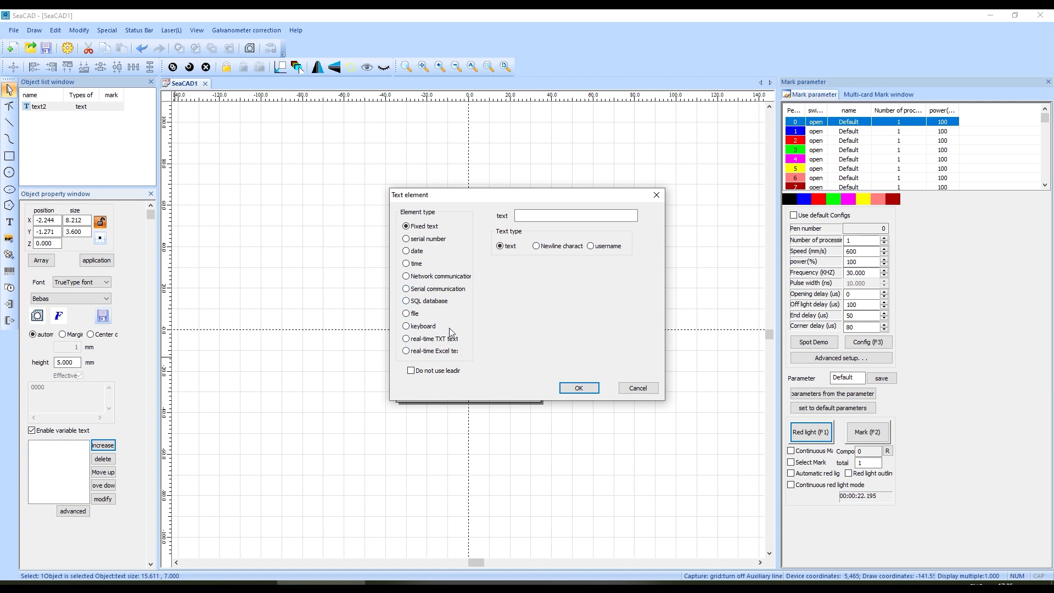
left_click(434, 240)
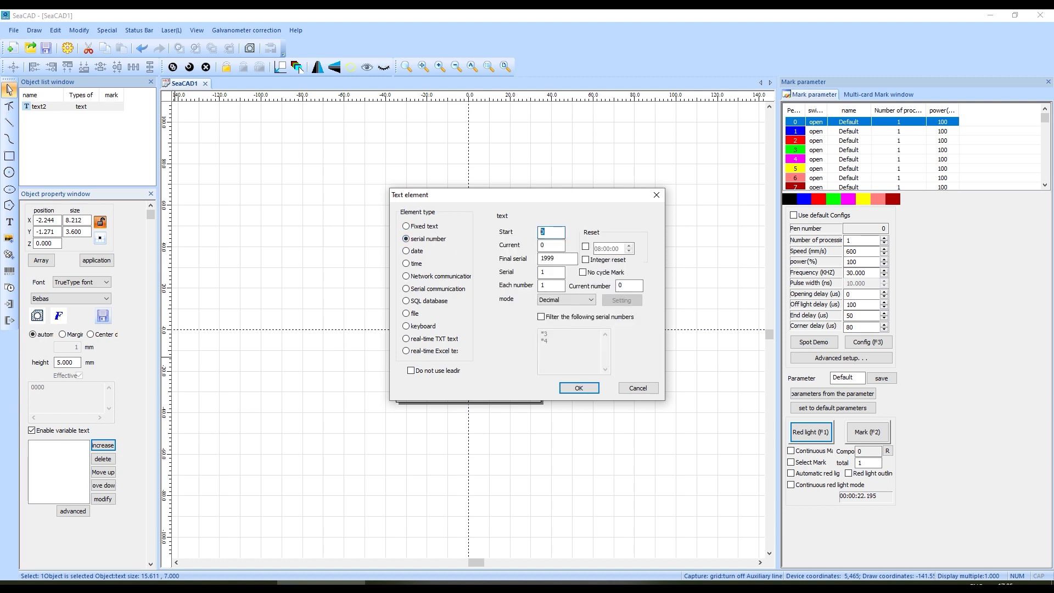